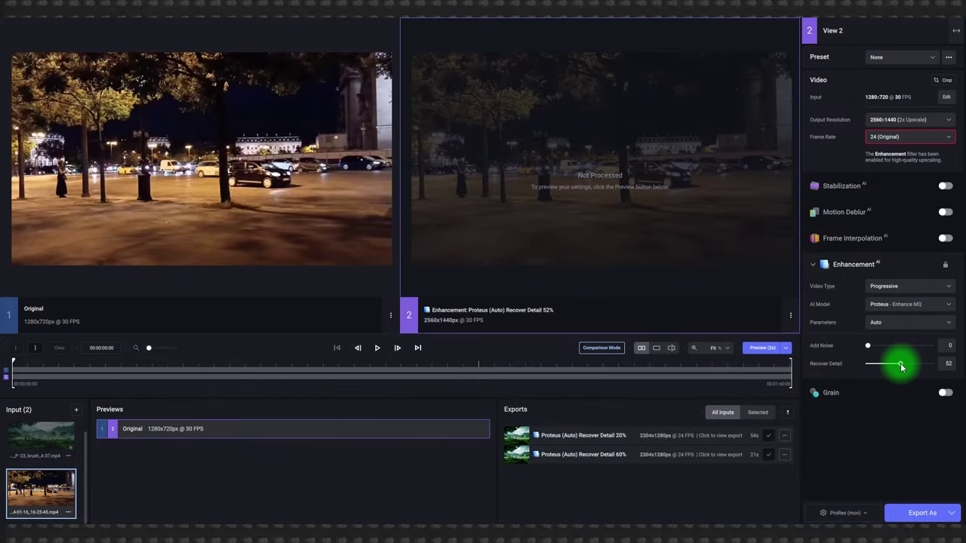
- Set Recover Detail to 50, enable Grain with amount 3 and size 1, and render a preview of the night street clip
{"action": "left_click_drag", "start_coordinate": [901, 365], "coordinate": [899, 364]}
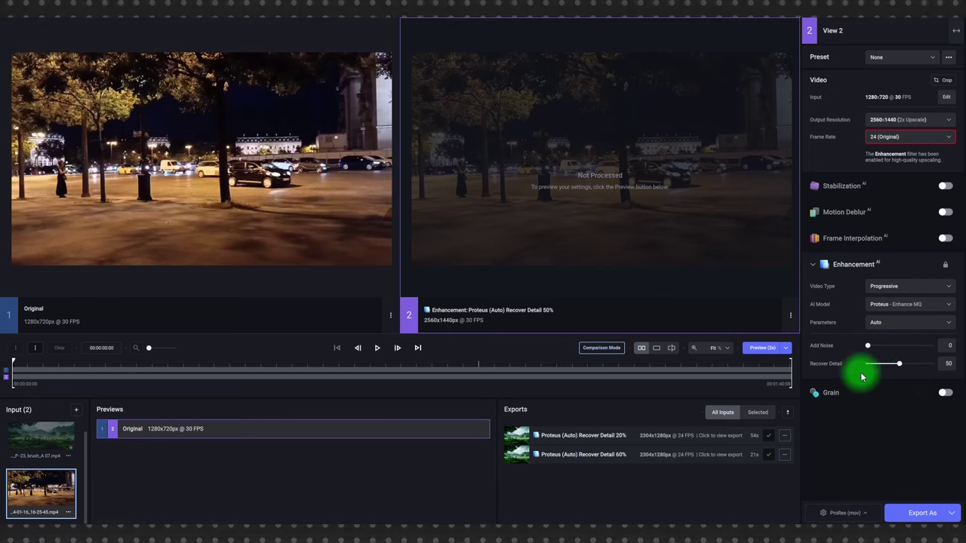
{"action": "left_click", "coordinate": [944, 393]}
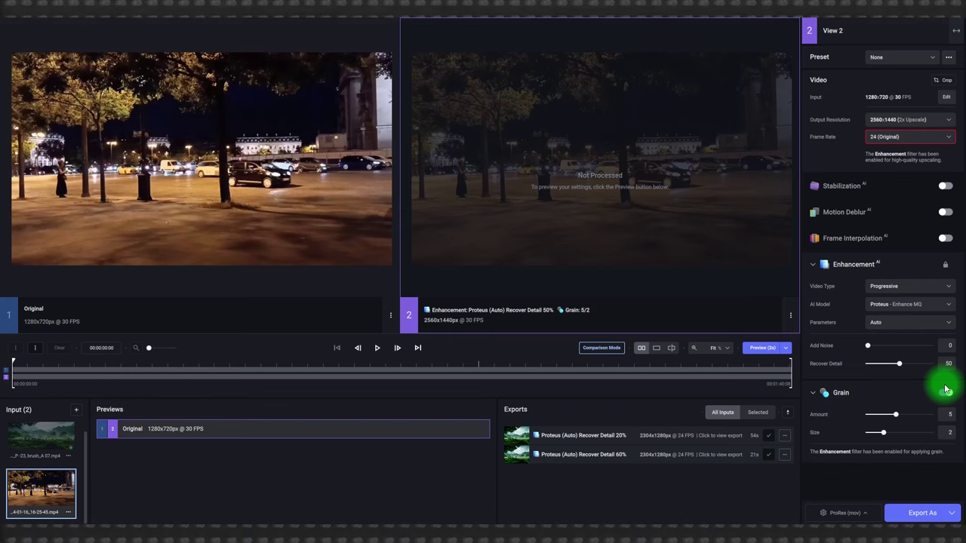
{"action": "left_click_drag", "start_coordinate": [896, 414], "coordinate": [886, 415]}
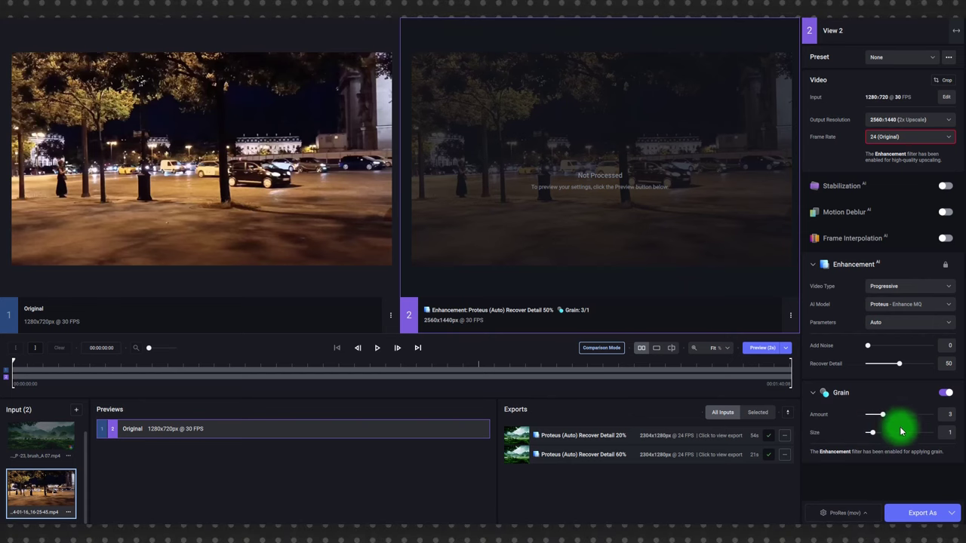
{"action": "left_click", "coordinate": [759, 348]}
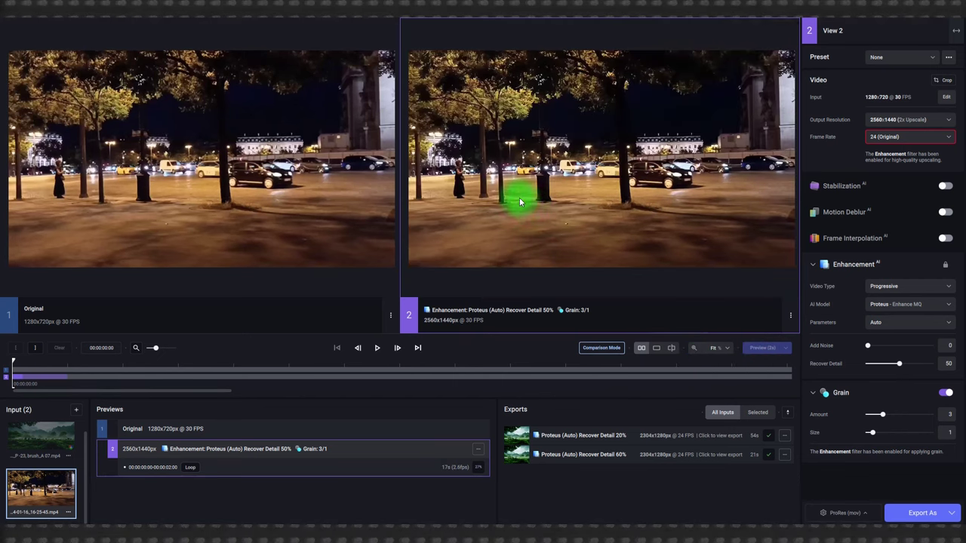
{"action": "scroll", "coordinate": [522, 200], "scroll_direction": "up", "scroll_amount": 8}
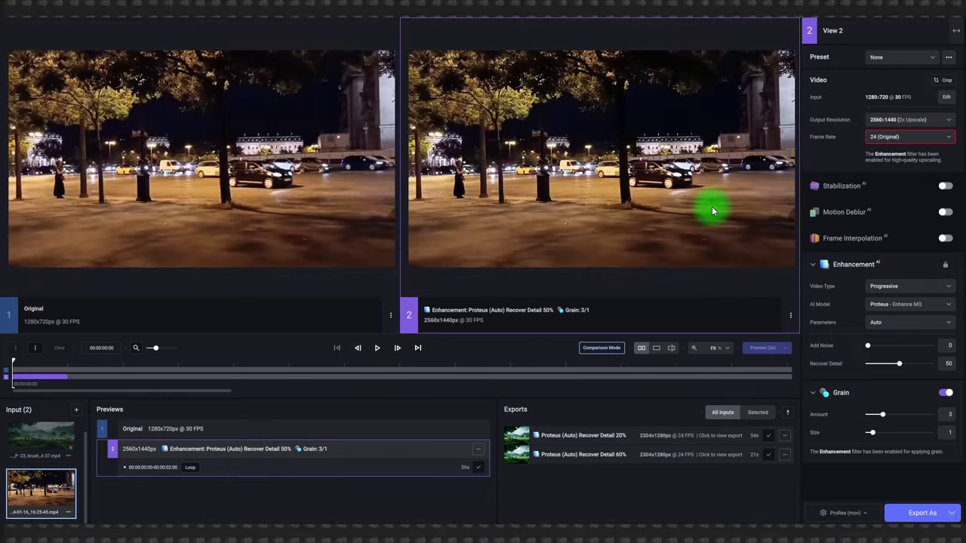
- Disable Grain, render a preview of the enhancement alone, and scrub through it to compare with the original
{"action": "left_click", "coordinate": [945, 393]}
{"action": "left_click", "coordinate": [766, 348]}
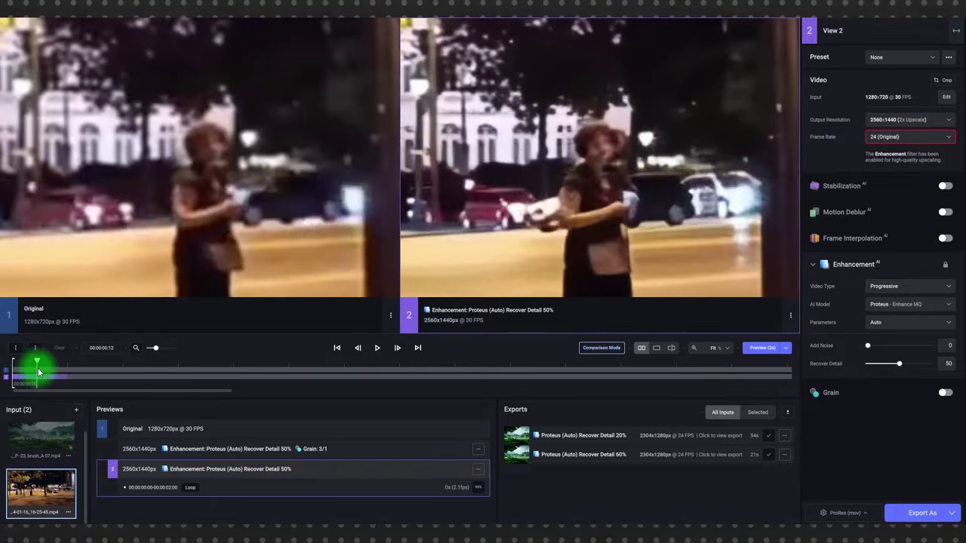
{"action": "left_click_drag", "start_coordinate": [38, 367], "coordinate": [48, 367]}
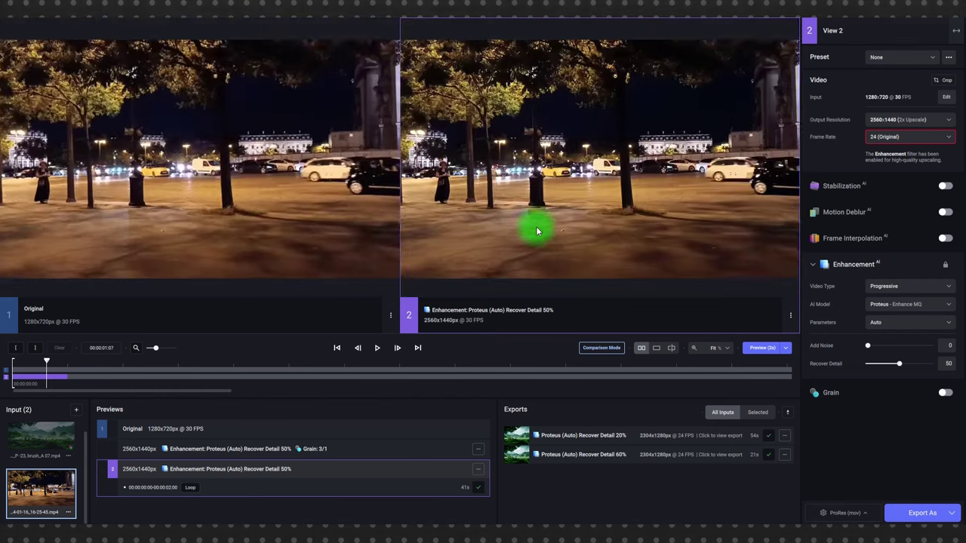
- Set the street clip's trim end point at 00:00:05:29
{"action": "left_click", "coordinate": [68, 368]}
{"action": "left_click", "coordinate": [177, 369]}
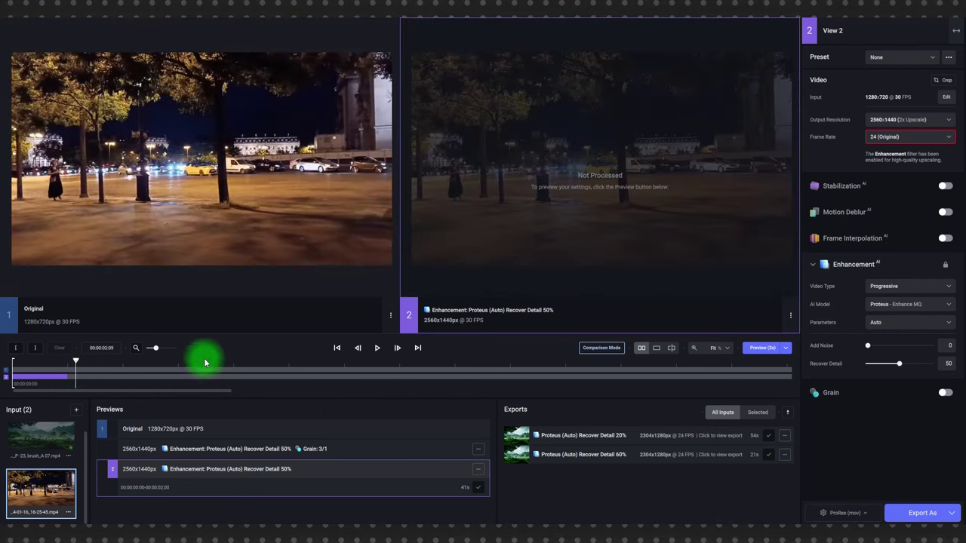
{"action": "left_click", "coordinate": [34, 348]}
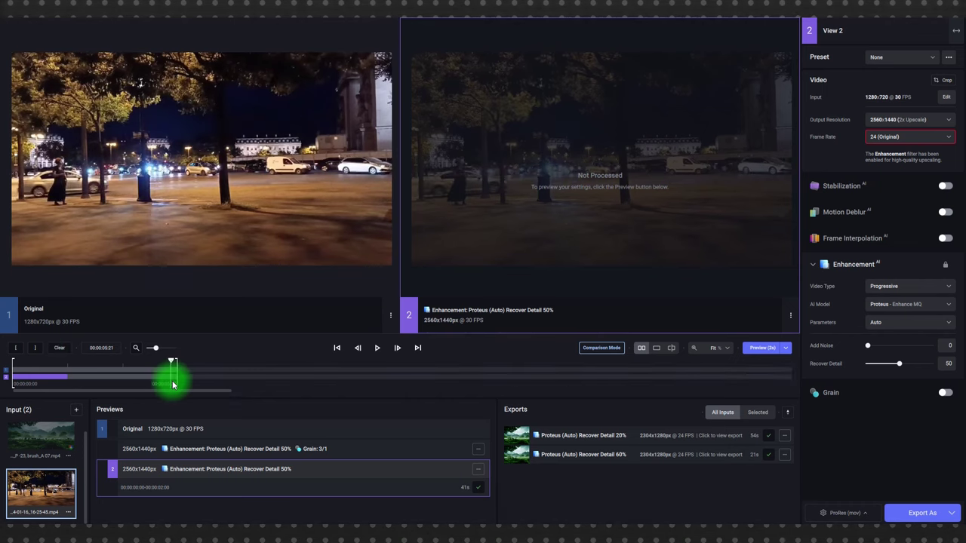
- Render an enhancement preview starting at 00:00:13:19
{"action": "left_click", "coordinate": [216, 374]}
{"action": "left_click_drag", "start_coordinate": [217, 375], "coordinate": [389, 362]}
{"action": "key", "text": "ctrl+p"}
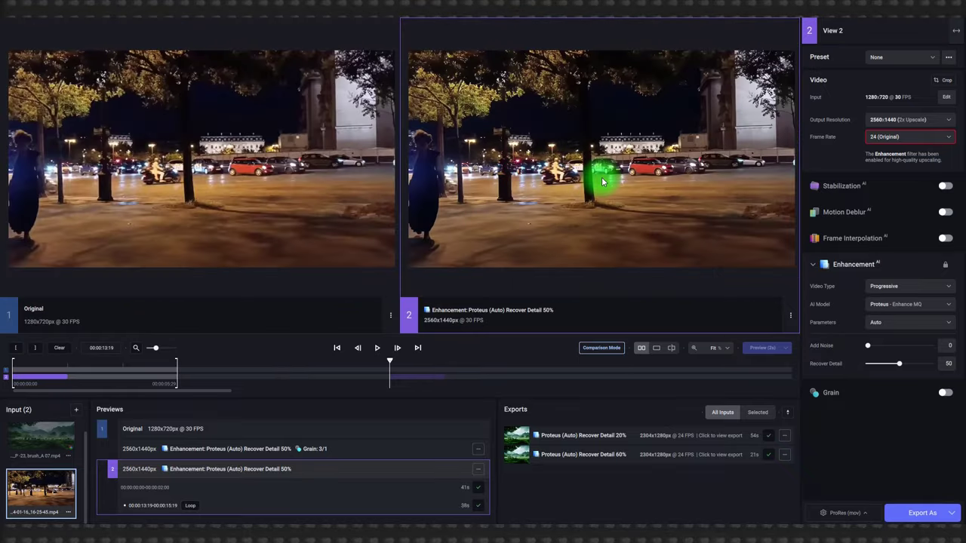
- Enable Frame Interpolation with 4x slow motion, the Apollo model and sensitivity 19, and start a preview from 00:00:20:29
{"action": "left_click_drag", "start_coordinate": [388, 362], "coordinate": [594, 387]}
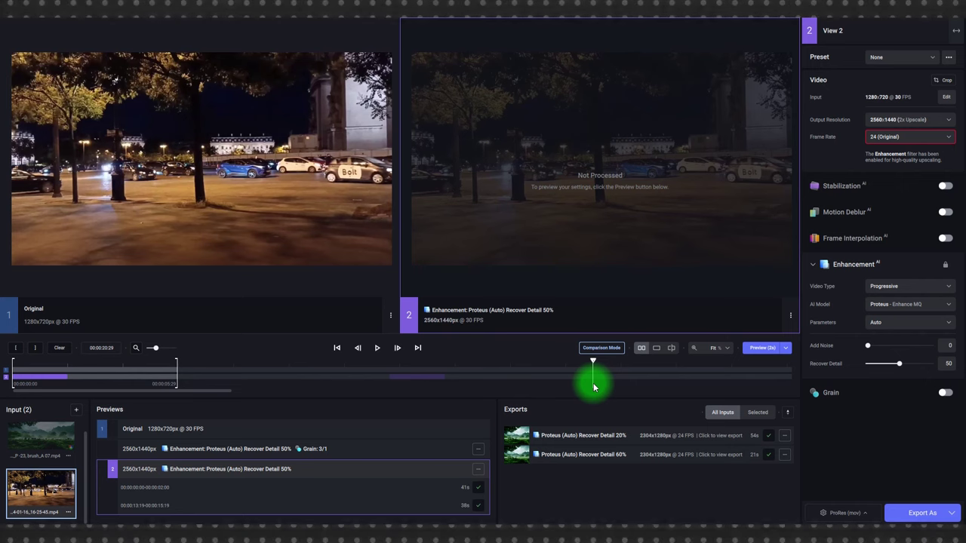
{"action": "left_click", "coordinate": [944, 239]}
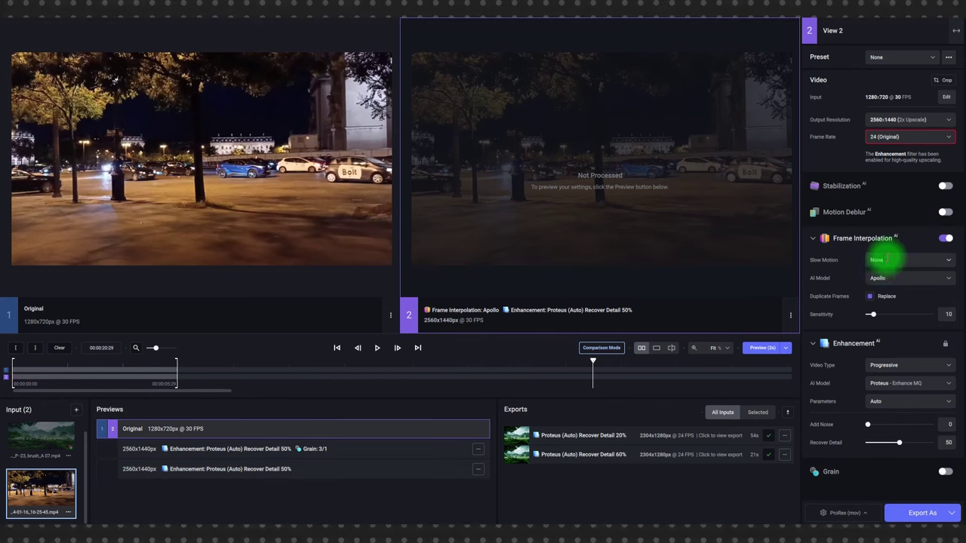
{"action": "left_click", "coordinate": [887, 258]}
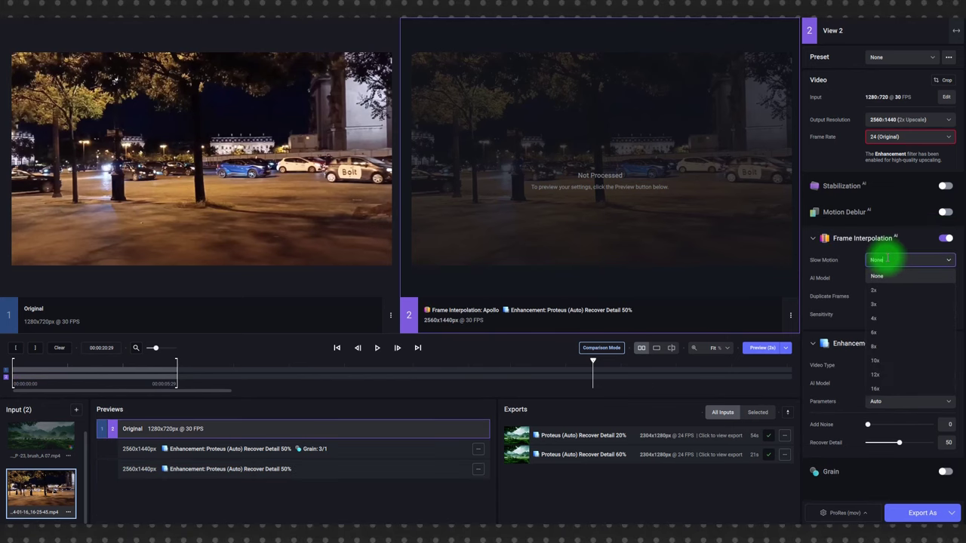
{"action": "left_click", "coordinate": [879, 320]}
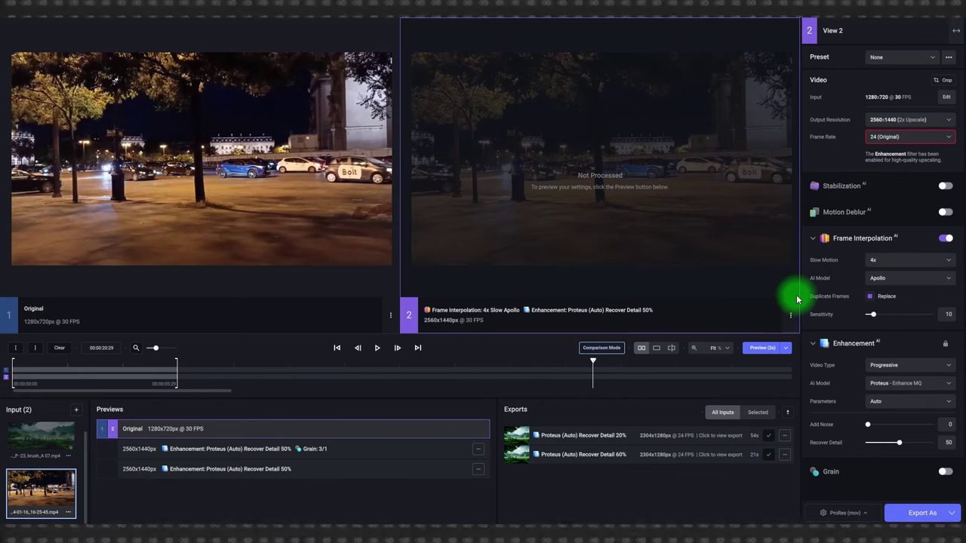
{"action": "left_click", "coordinate": [892, 279]}
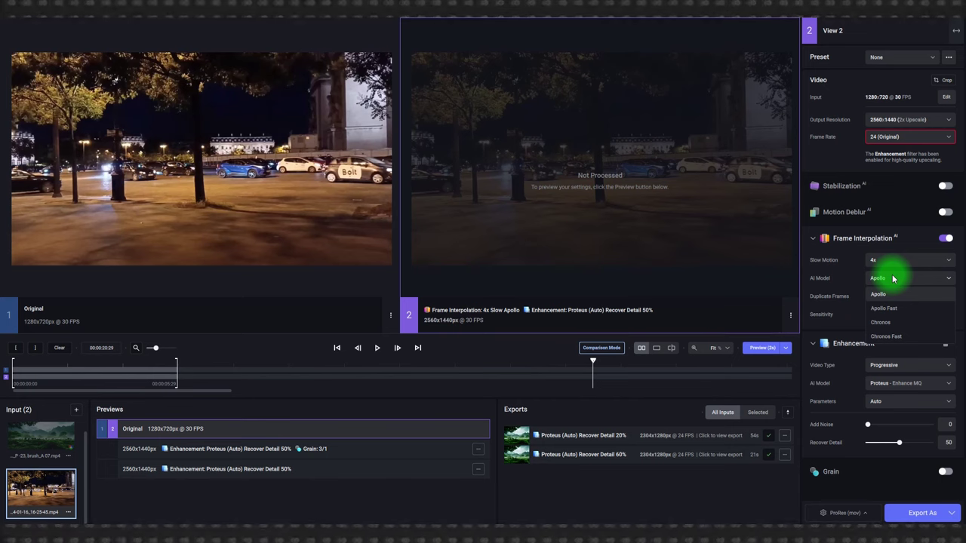
{"action": "left_click", "coordinate": [893, 278]}
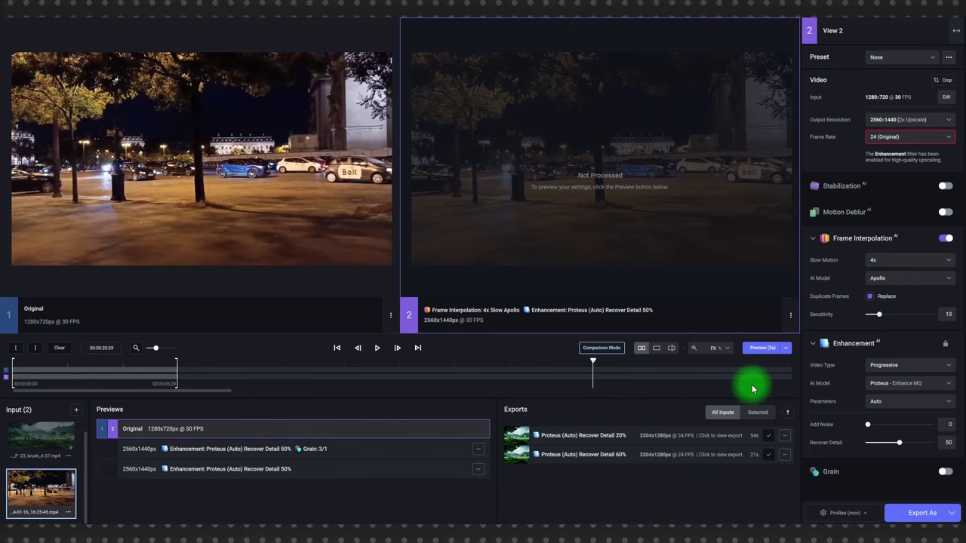
{"action": "left_click", "coordinate": [760, 348]}
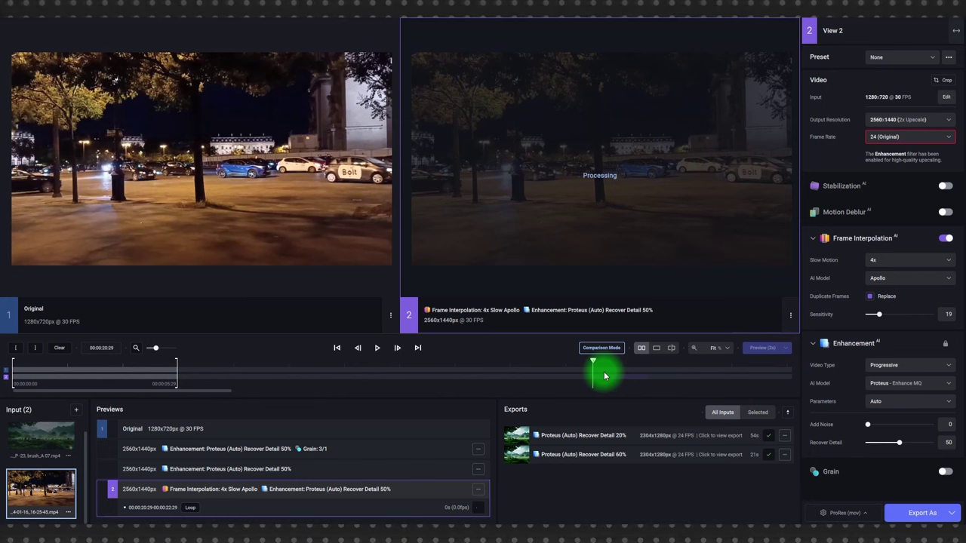
- Switch to Total Commander and play the finished slow-motion clips slow4, slow2 and slow3 to compare them, closing the player when done
{"action": "key", "text": "alt+Tab"}
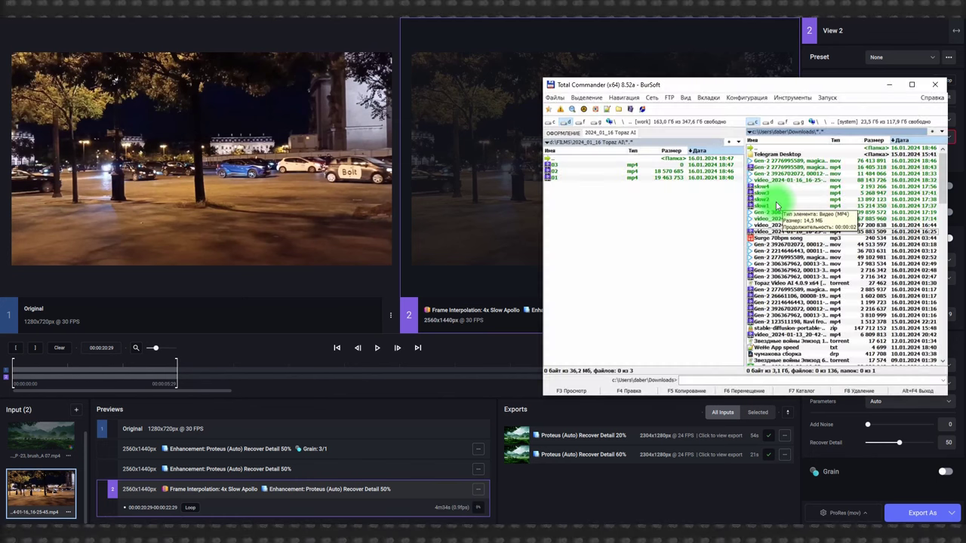
{"action": "double_click", "coordinate": [796, 219]}
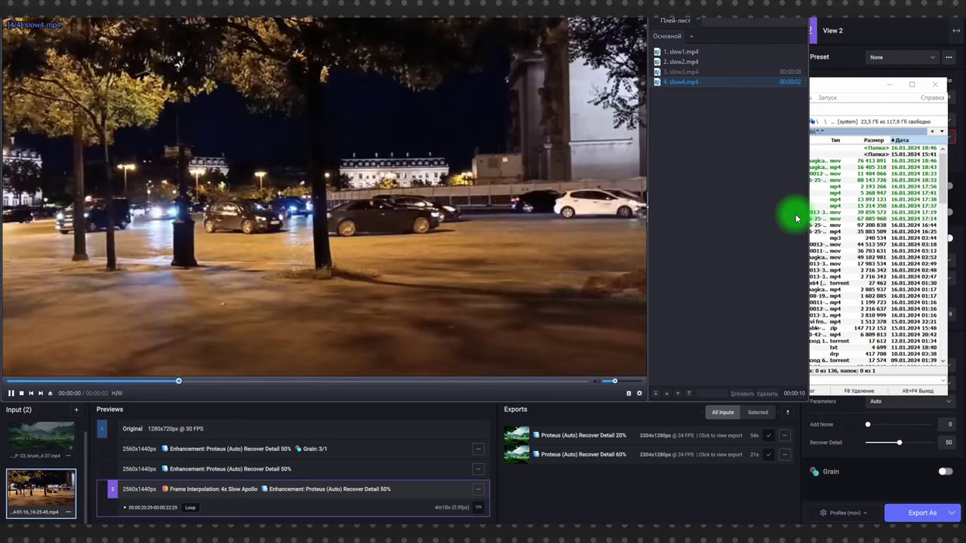
{"action": "double_click", "coordinate": [682, 61]}
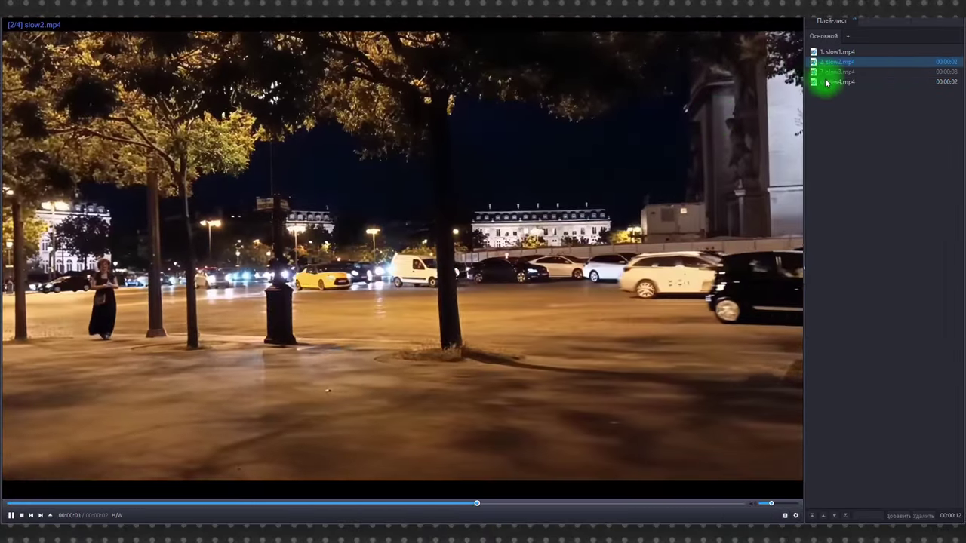
{"action": "double_click", "coordinate": [831, 72]}
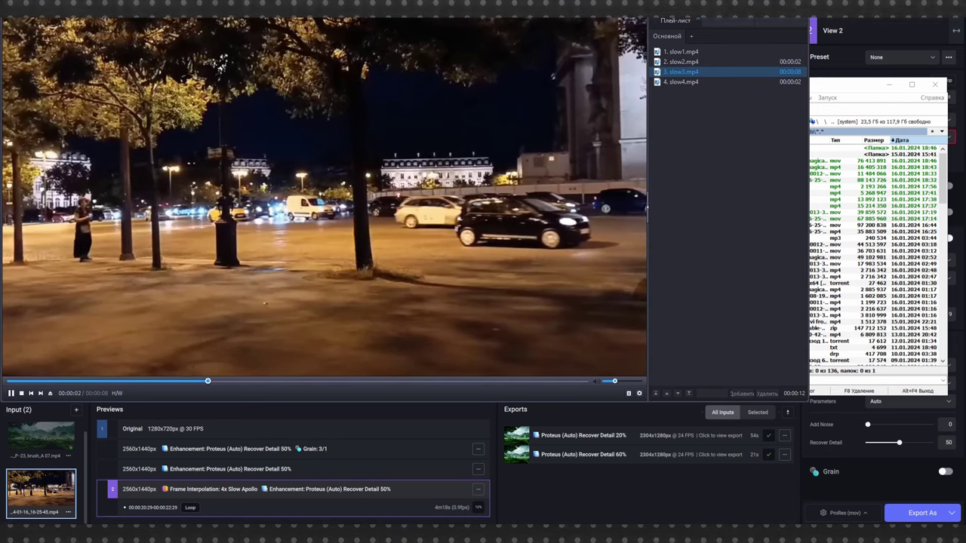
{"action": "left_click_drag", "start_coordinate": [345, 272], "coordinate": [299, 261]}
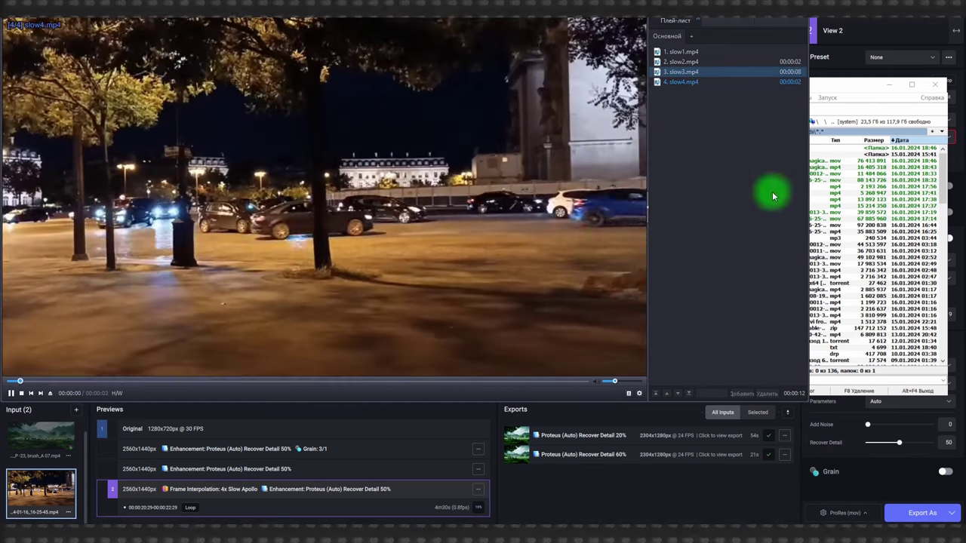
{"action": "left_click", "coordinate": [818, 131]}
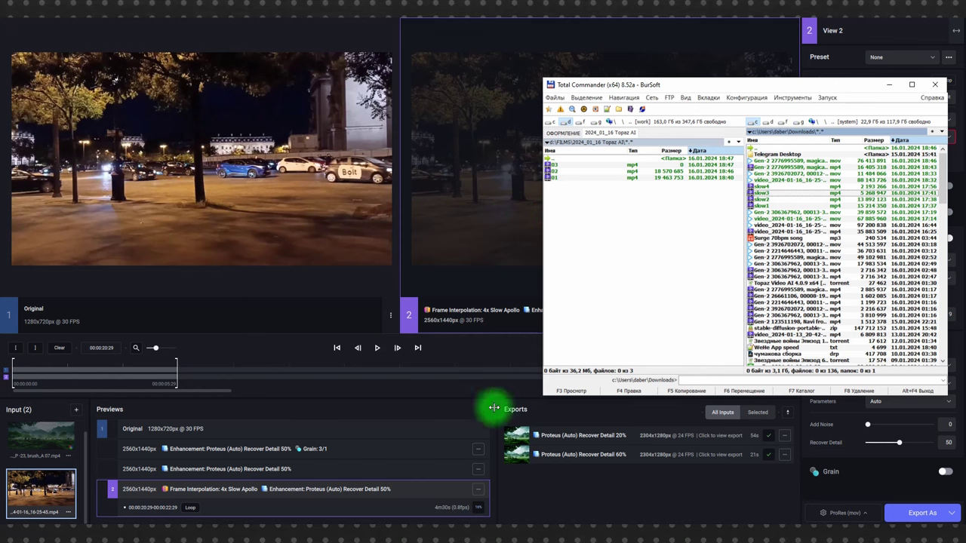
- Remove the 4x slow-motion Frame Interpolation preview from the previews list
{"action": "left_click", "coordinate": [477, 491]}
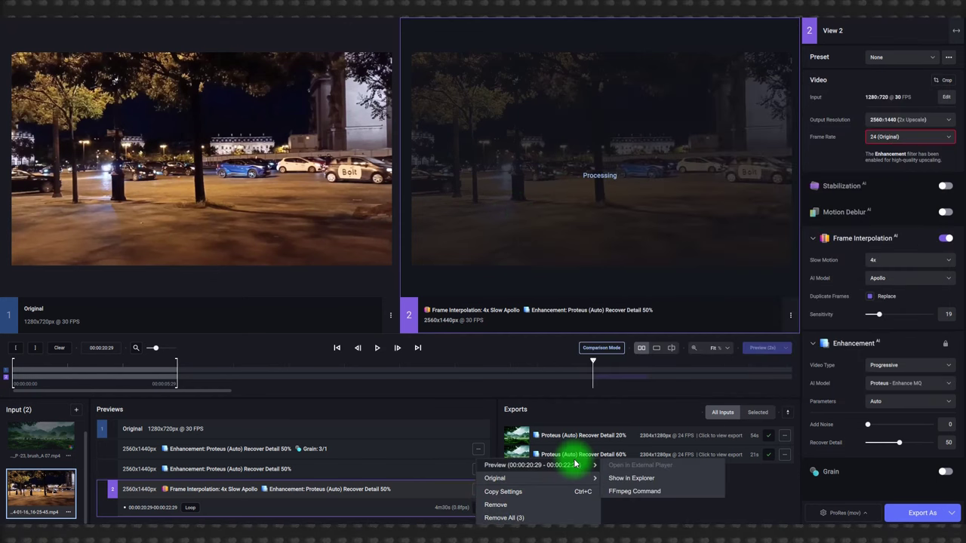
{"action": "left_click", "coordinate": [496, 505]}
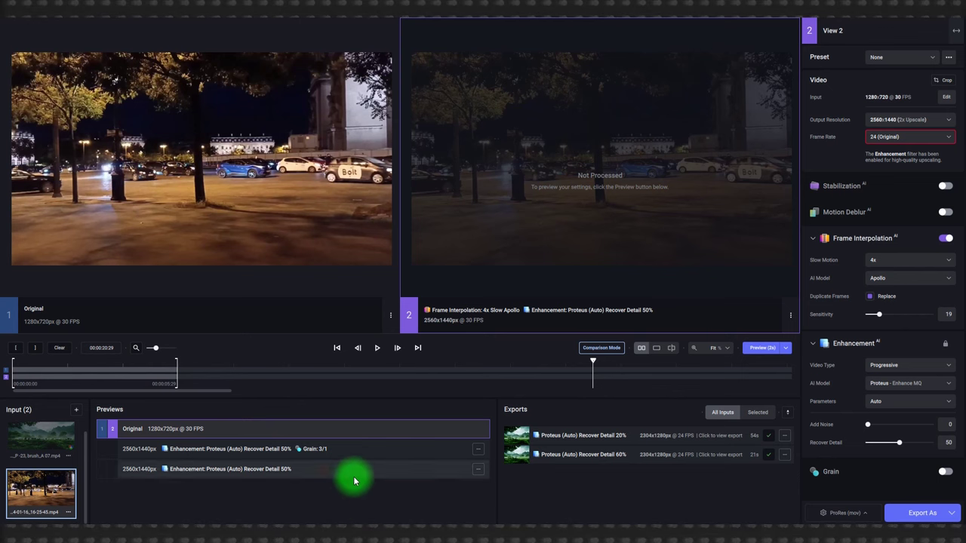
- Switch to Total Commander, browse the footage on drive F and play A006_12061032_D002.mov, then close the player
{"action": "left_click", "coordinate": [357, 540]}
{"action": "left_click_drag", "start_coordinate": [788, 85], "coordinate": [717, 88]}
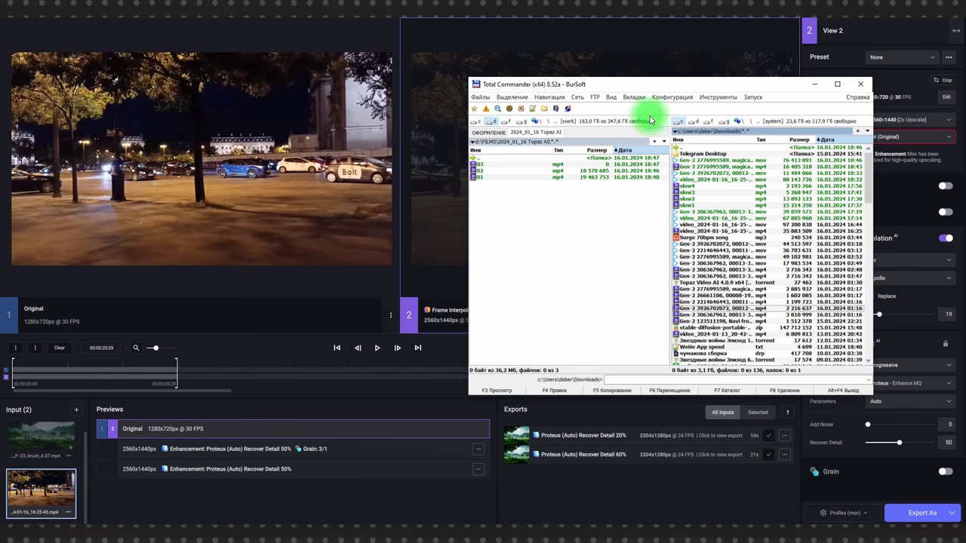
{"action": "left_click", "coordinate": [708, 120]}
{"action": "scroll", "coordinate": [754, 226], "scroll_direction": "down", "scroll_amount": 5}
{"action": "left_click", "coordinate": [777, 223]}
{"action": "double_click", "coordinate": [783, 226]}
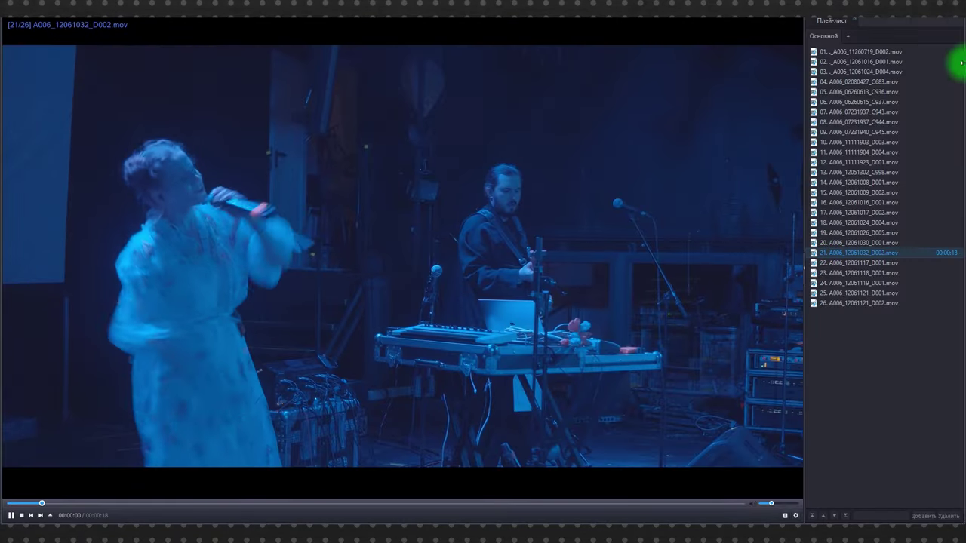
{"action": "left_click", "coordinate": [952, 25]}
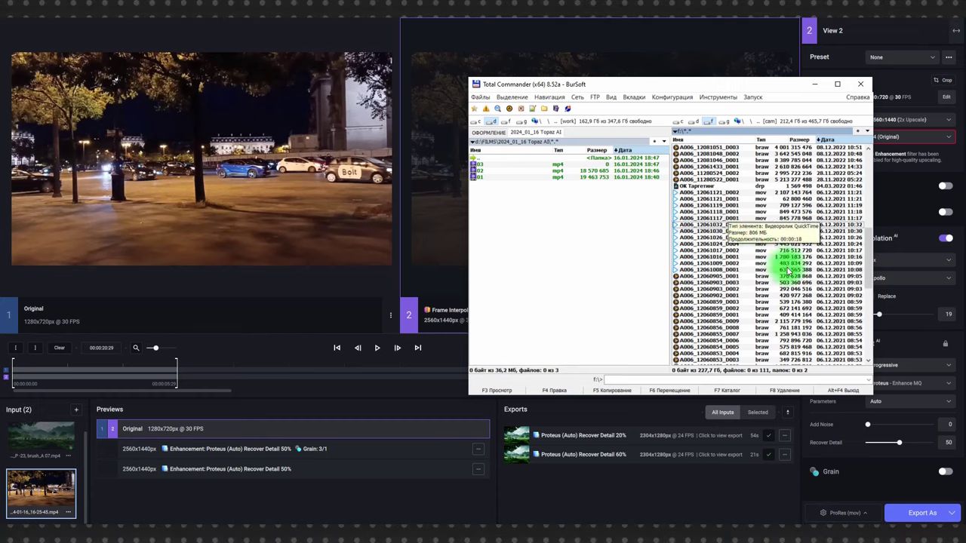
- Import A006_12061118_D001.mov from Total Commander into Topaz Video AI and place the playhead at 00:00:01:12
{"action": "left_click_drag", "start_coordinate": [677, 213], "coordinate": [172, 134]}
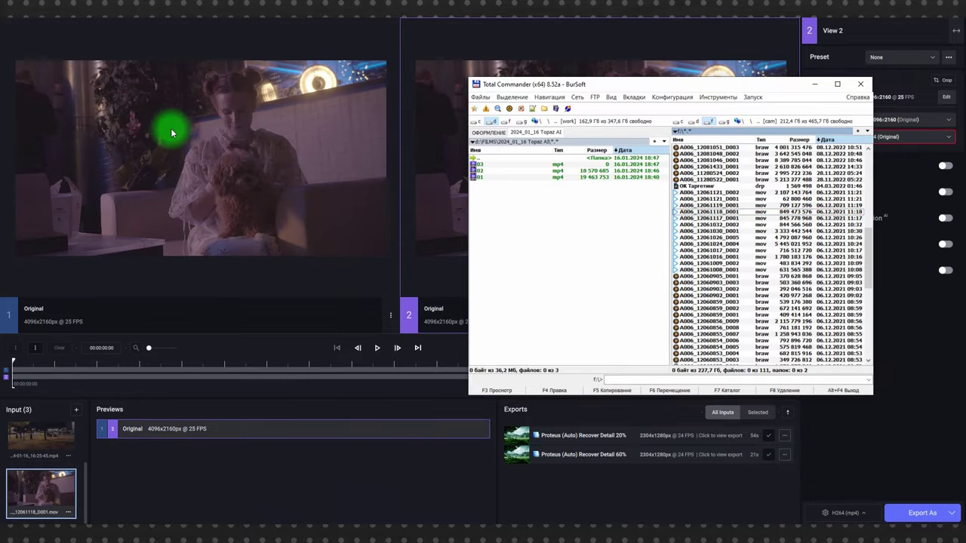
{"action": "left_click_drag", "start_coordinate": [18, 367], "coordinate": [76, 409]}
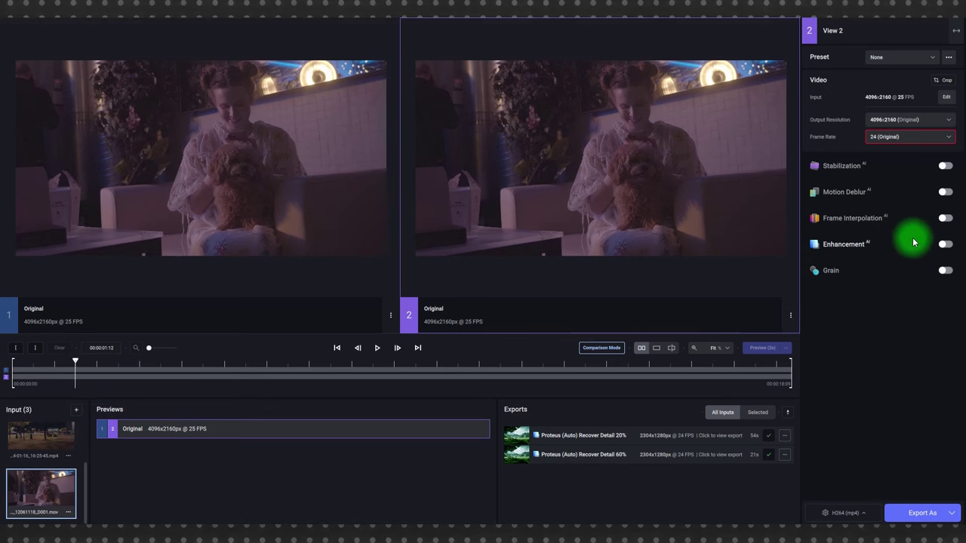
- Enable Stabilization with the Auto-Crop method and render a preview of the imported clip
{"action": "left_click", "coordinate": [946, 166]}
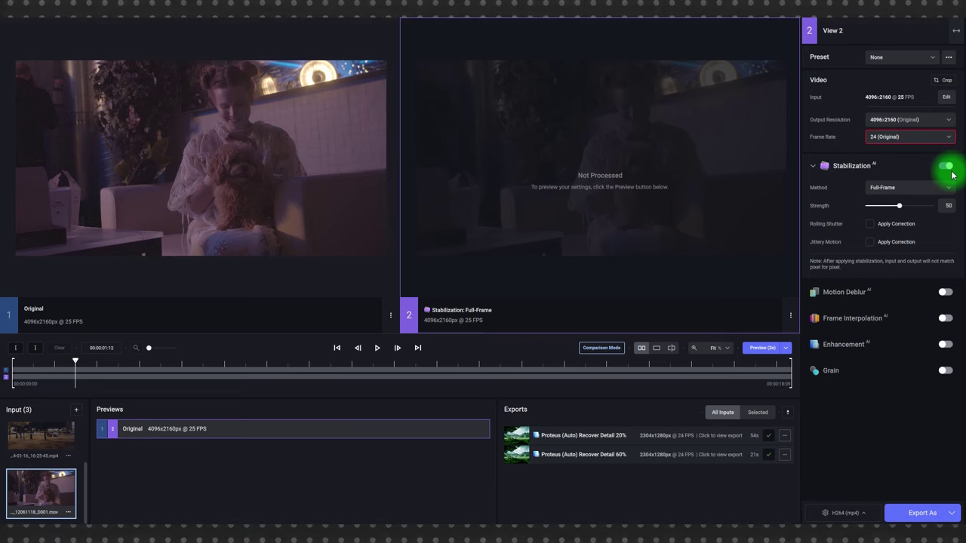
{"action": "left_click", "coordinate": [883, 188]}
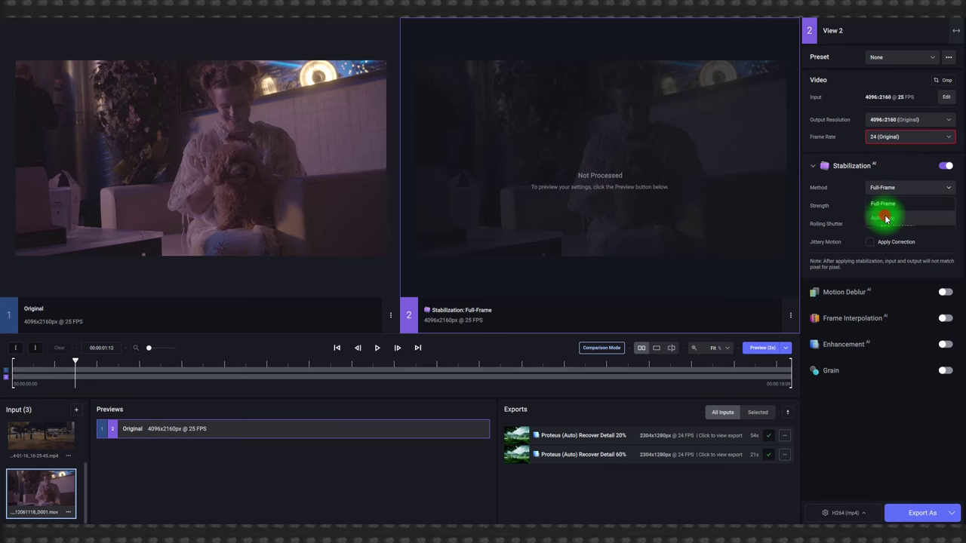
{"action": "left_click", "coordinate": [887, 219]}
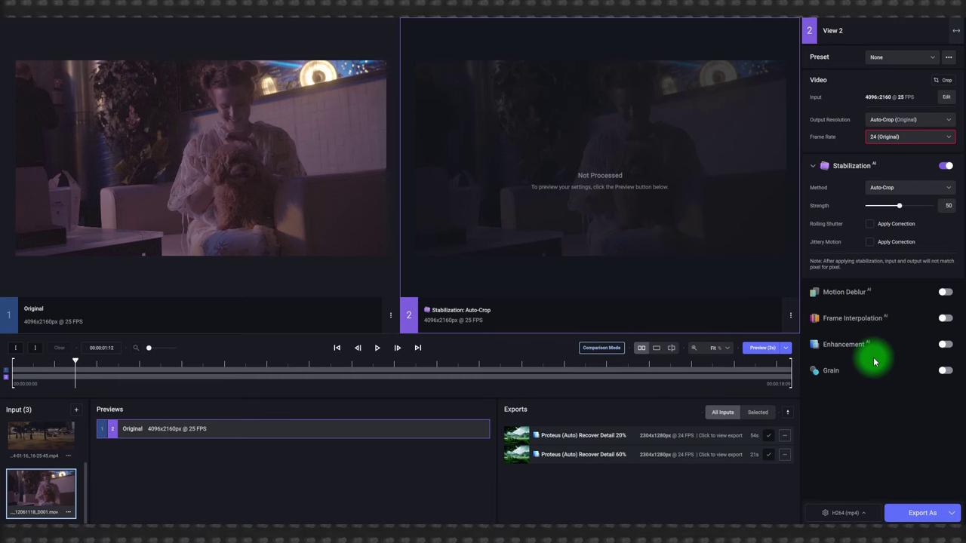
{"action": "left_click", "coordinate": [765, 349]}
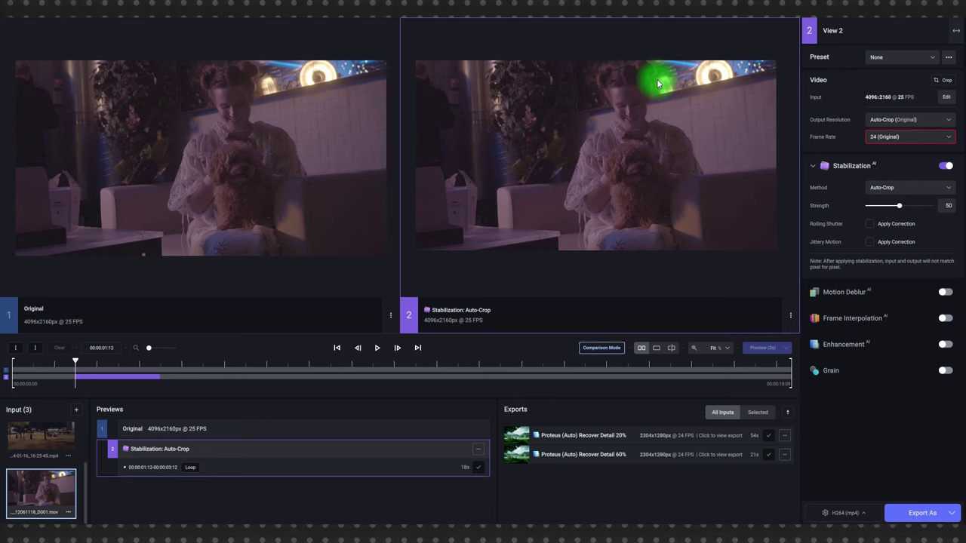
- Play and scrub through the stabilized preview to compare its motion with the original clip
{"action": "left_click_drag", "start_coordinate": [79, 366], "coordinate": [80, 394]}
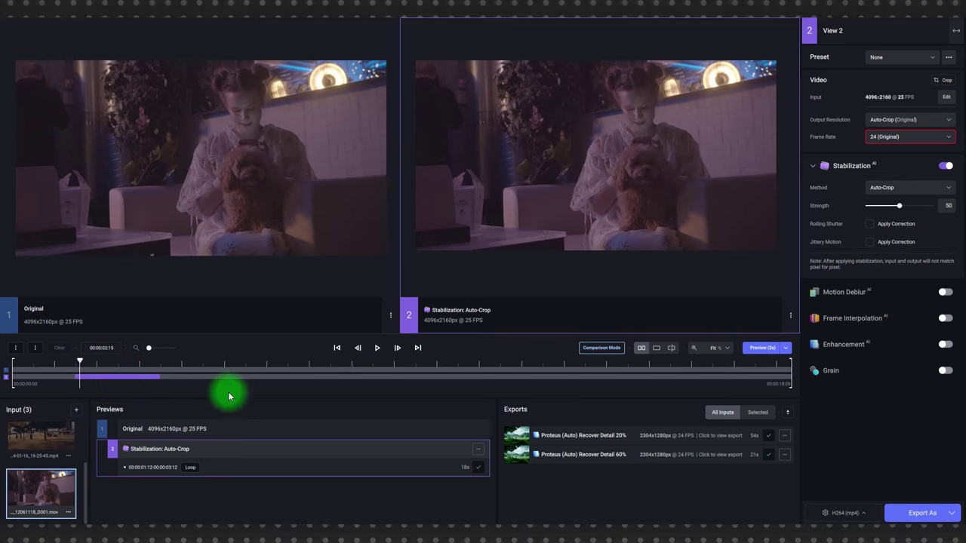
{"action": "key", "text": "space"}
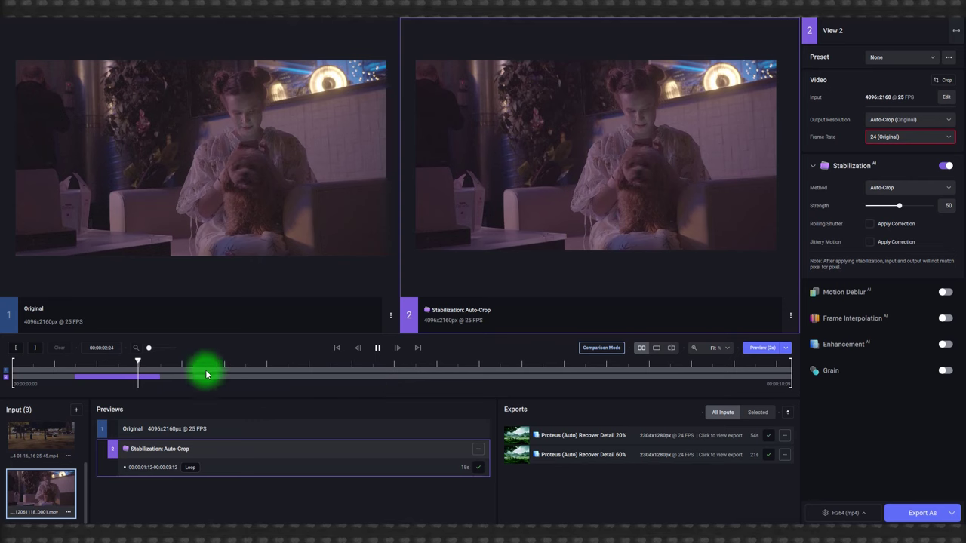
{"action": "mouse_move", "coordinate": [136, 361]}
{"action": "left_mouse_down"}
{"action": "mouse_move", "coordinate": [94, 377]}
{"action": "mouse_move", "coordinate": [145, 357]}
{"action": "left_mouse_up"}
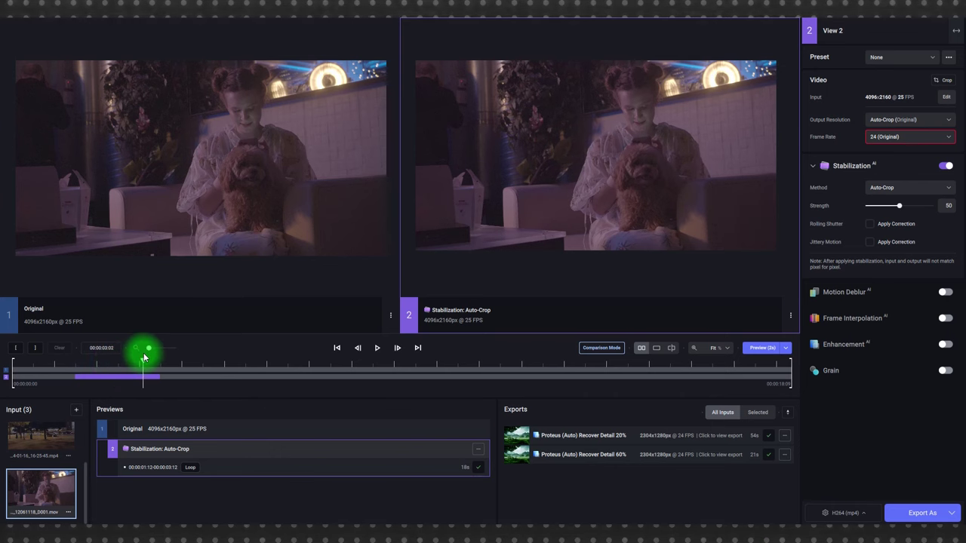